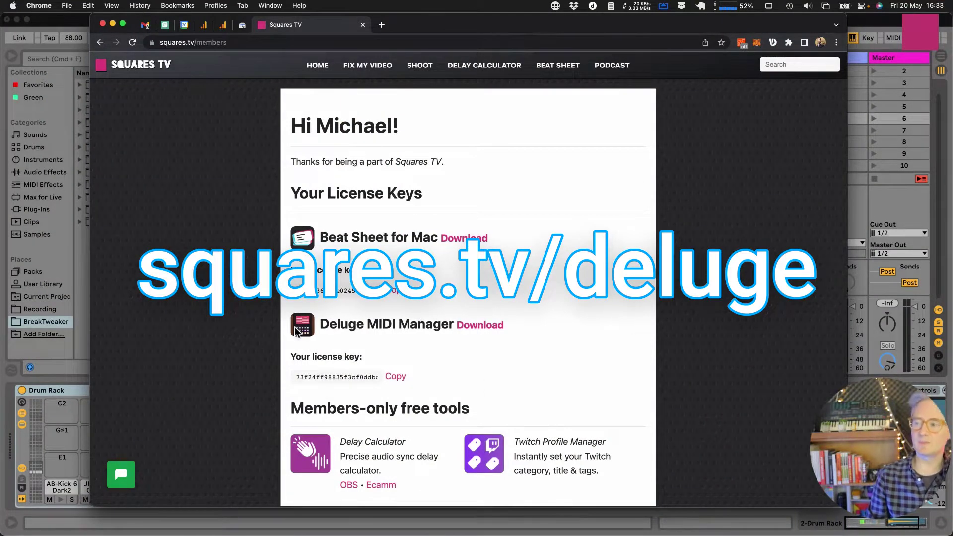
# Step: Download the Deluge MIDI Manager zip from Squares TV and expand it
pyautogui.click(487, 325)
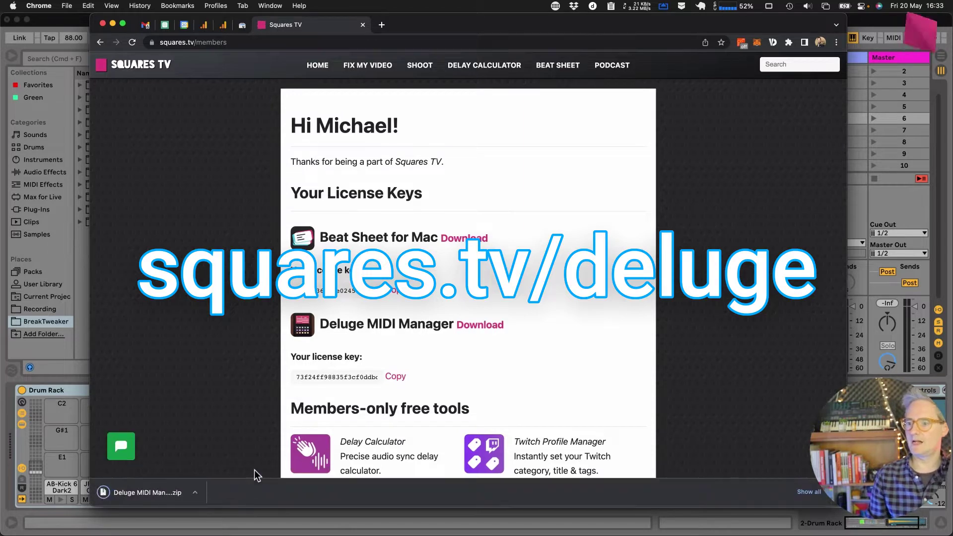
pyautogui.click(144, 492)
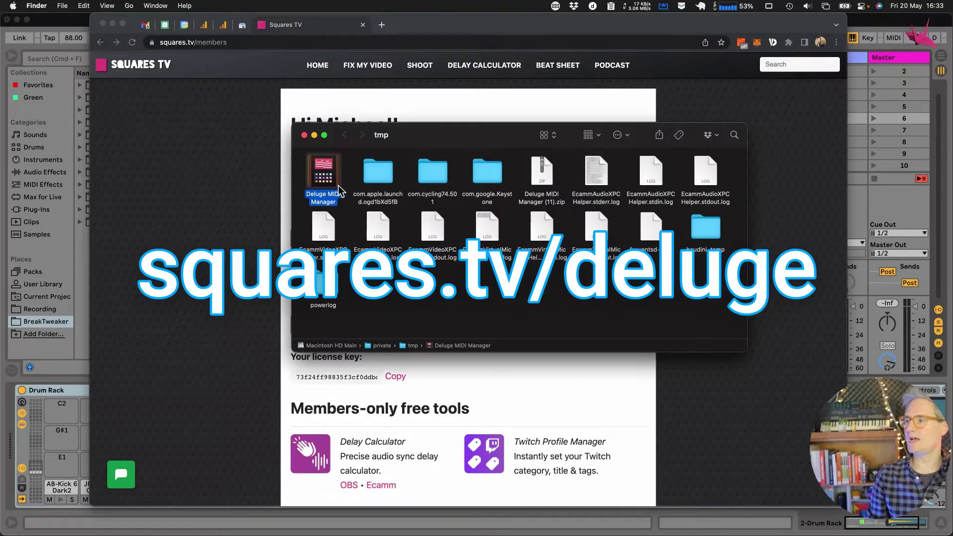
# Step: Move Deluge MIDI Manager onto the Desktop, approve the security prompt, and show its File menu
pyautogui.moveTo(326, 184); pyautogui.dragTo(329, 103)
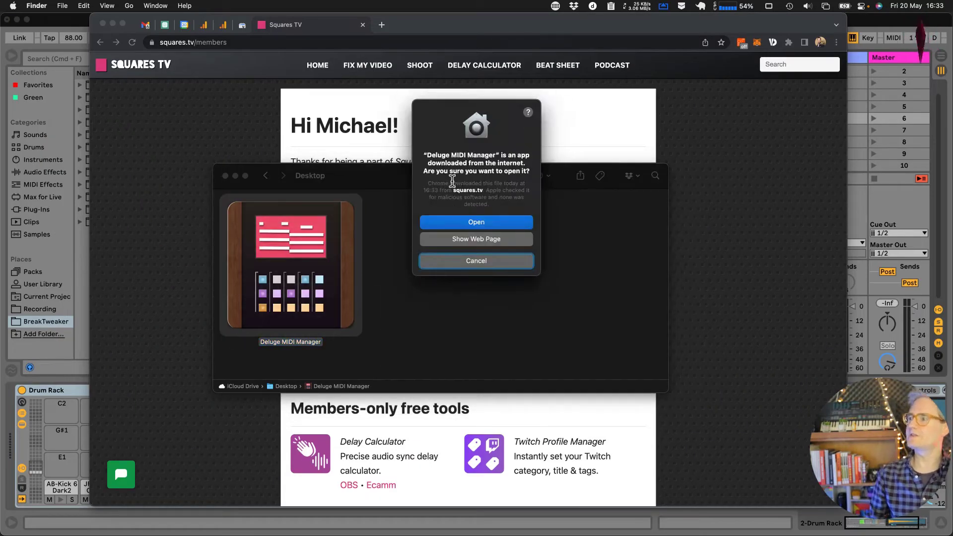
pyautogui.click(464, 222)
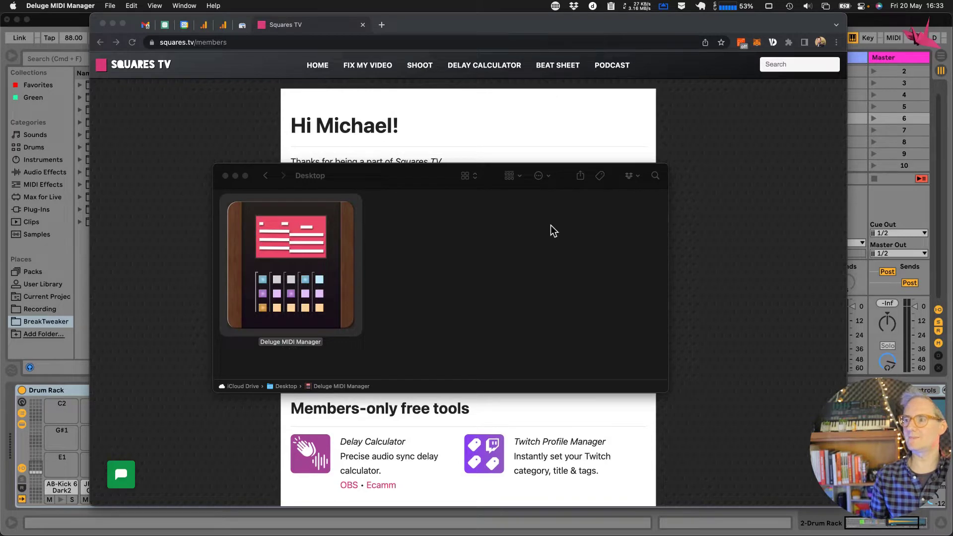
pyautogui.click(110, 6)
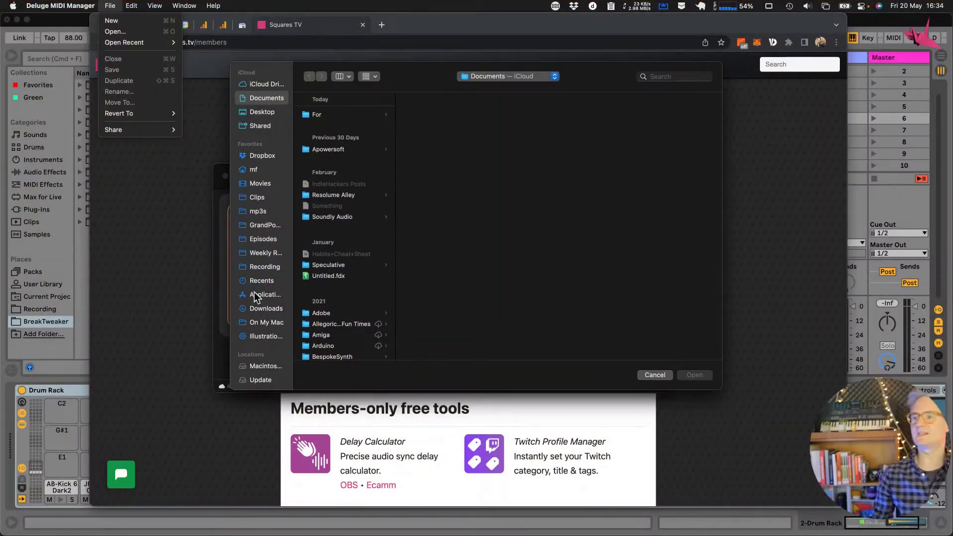
# Step: Open ademo.XML from the SONGS folder on the DELUGE drive
pyautogui.click(256, 297)
pyautogui.scroll(-5, 255, 297)
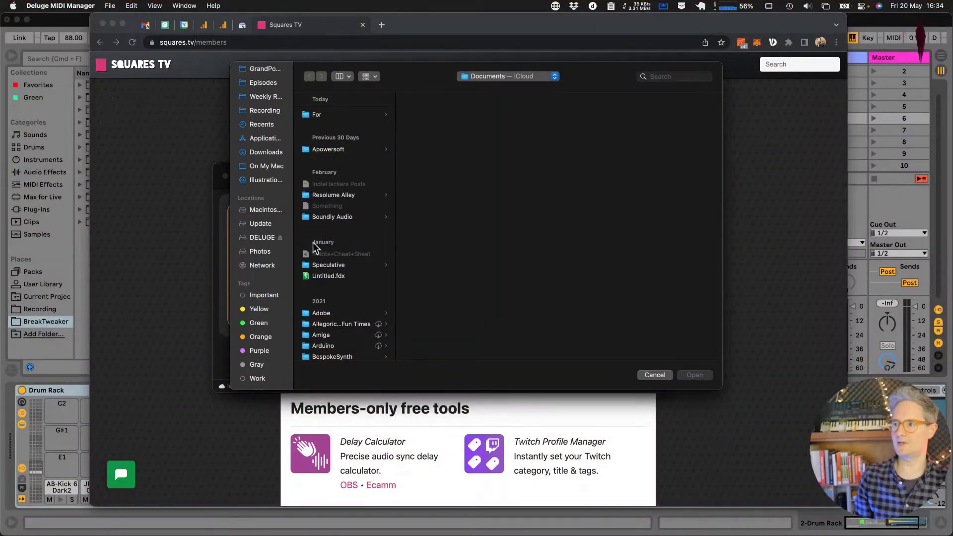
pyautogui.click(264, 239)
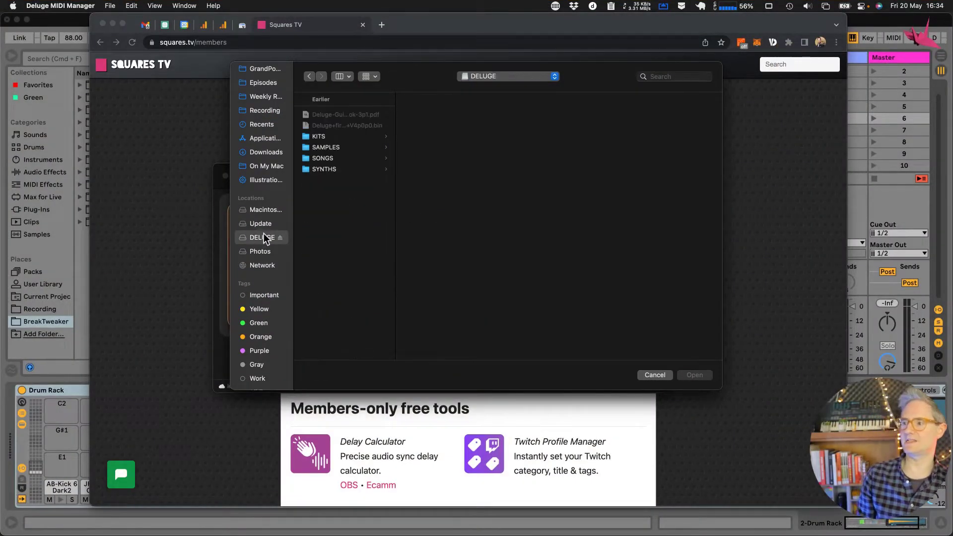
pyautogui.click(334, 160)
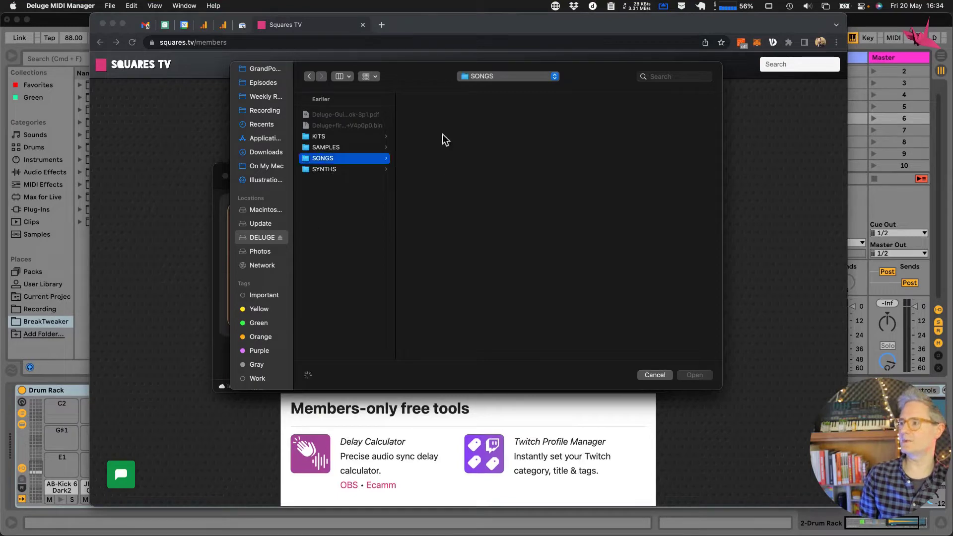
pyautogui.click(430, 126)
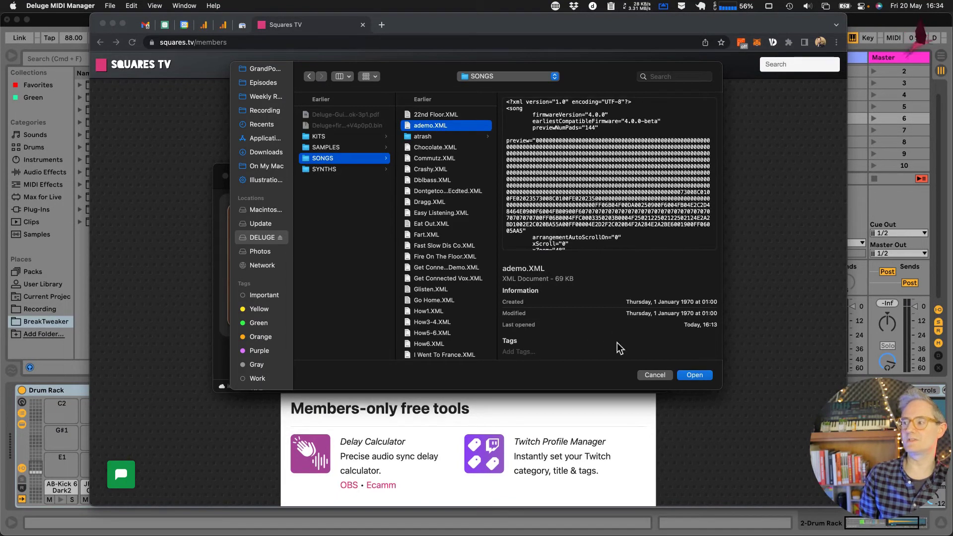
pyautogui.click(695, 376)
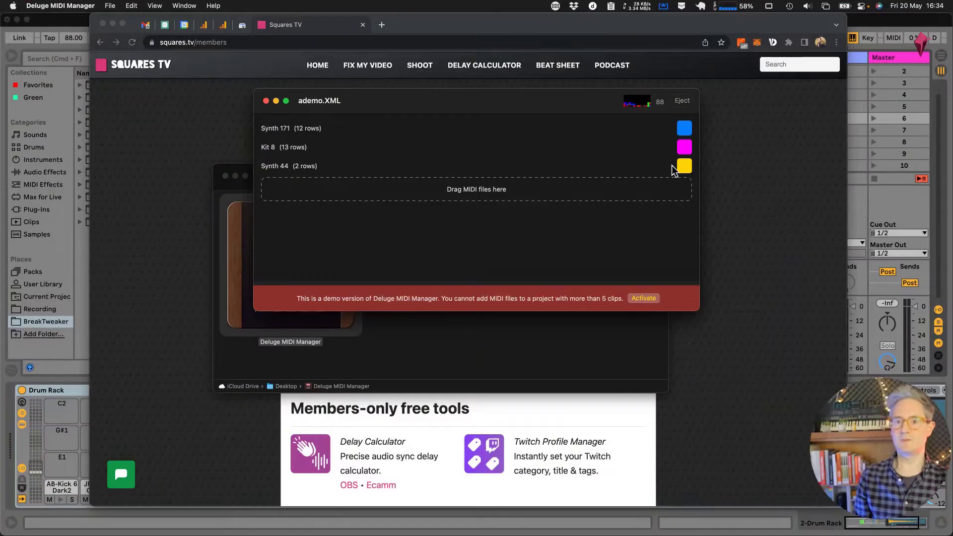
# Step: Position the ademo.XML window over Live and copy Synth 171 into an Electric clip slot
pyautogui.moveTo(447, 103); pyautogui.dragTo(409, 176)
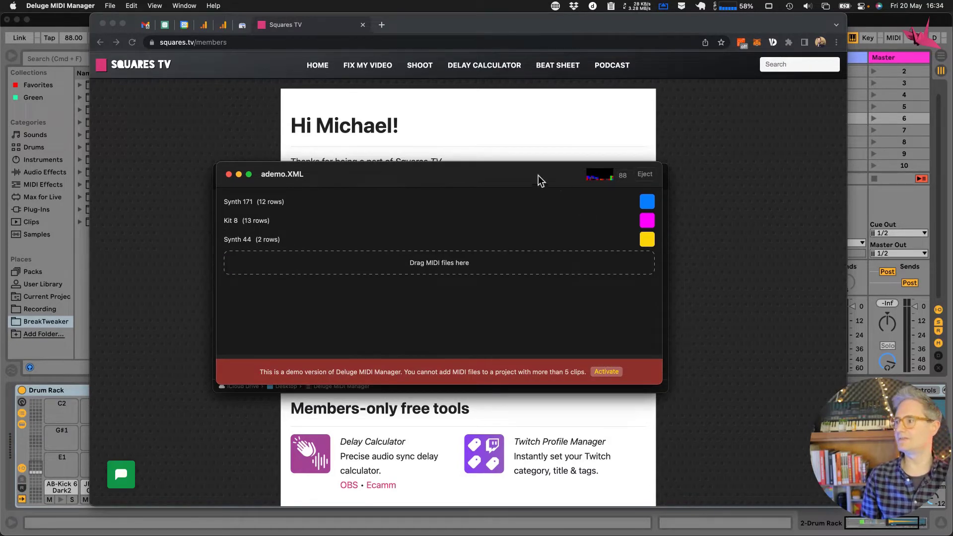
pyautogui.moveTo(538, 175); pyautogui.dragTo(564, 178)
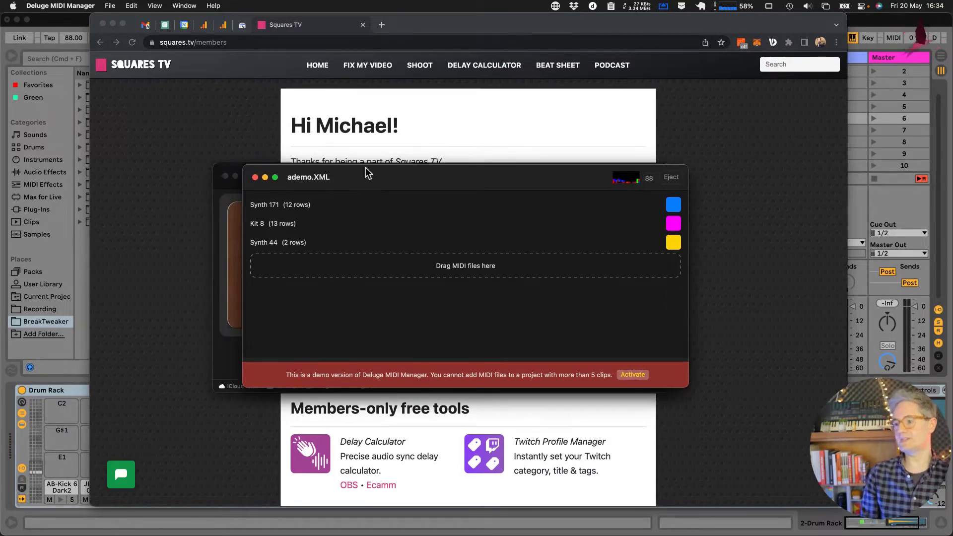
pyautogui.moveTo(381, 177); pyautogui.dragTo(509, 178)
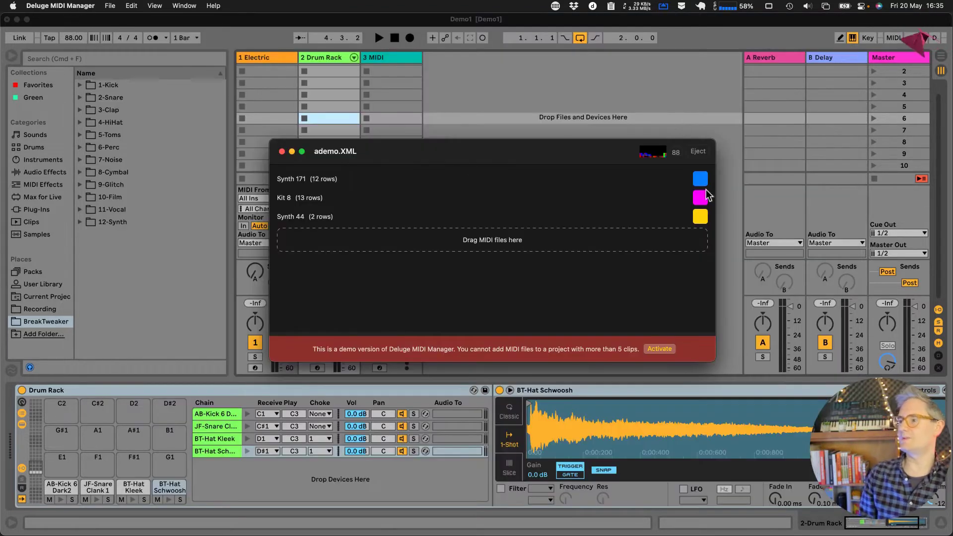
pyautogui.moveTo(699, 180); pyautogui.dragTo(285, 122)
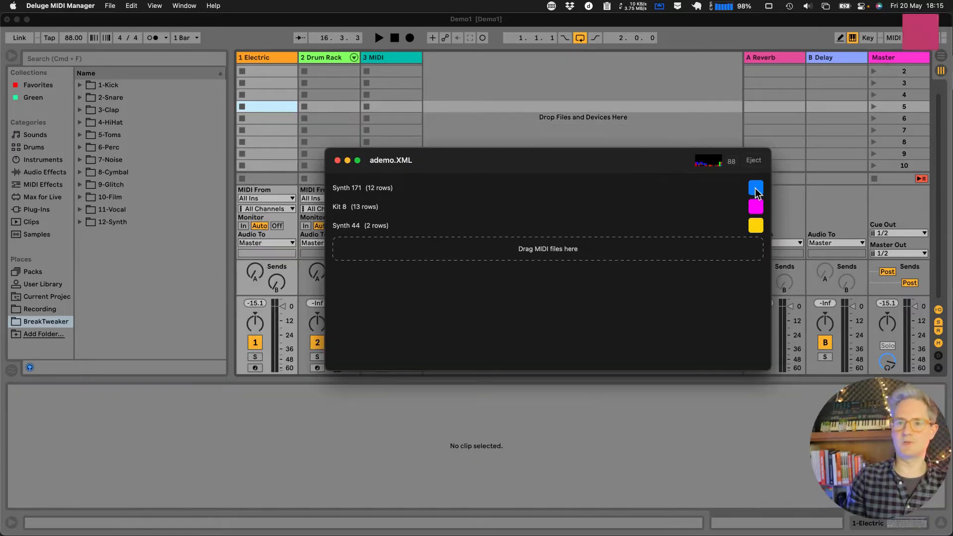
pyautogui.moveTo(754, 193); pyautogui.dragTo(271, 106)
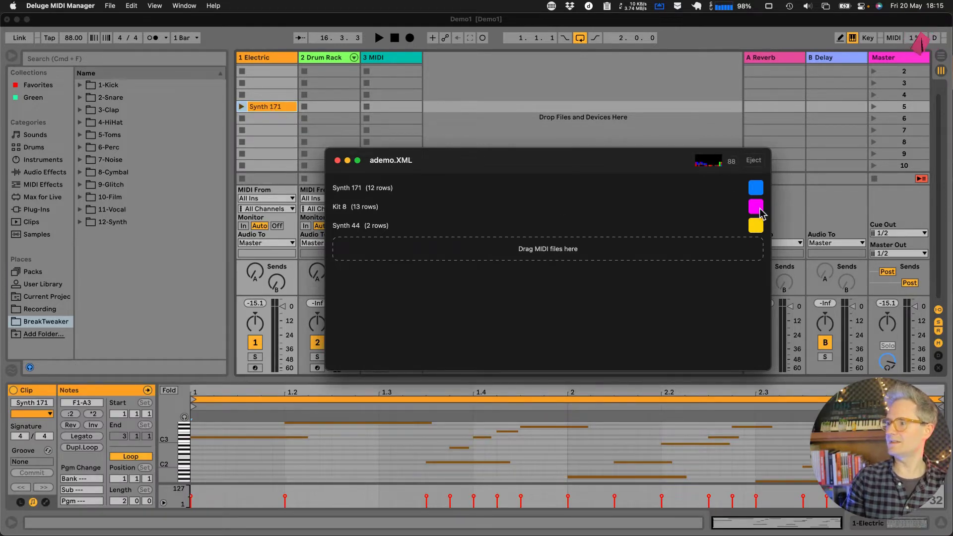
# Step: Copy Kit 8 into the Drum Rack track and launch it in Live
pyautogui.moveTo(757, 207); pyautogui.dragTo(337, 110)
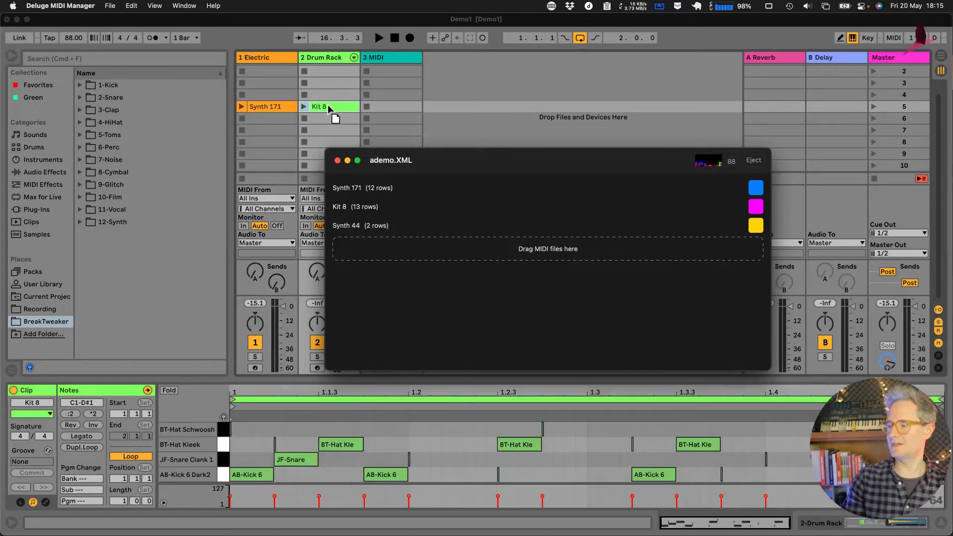
pyautogui.click(279, 144)
pyautogui.click(304, 107)
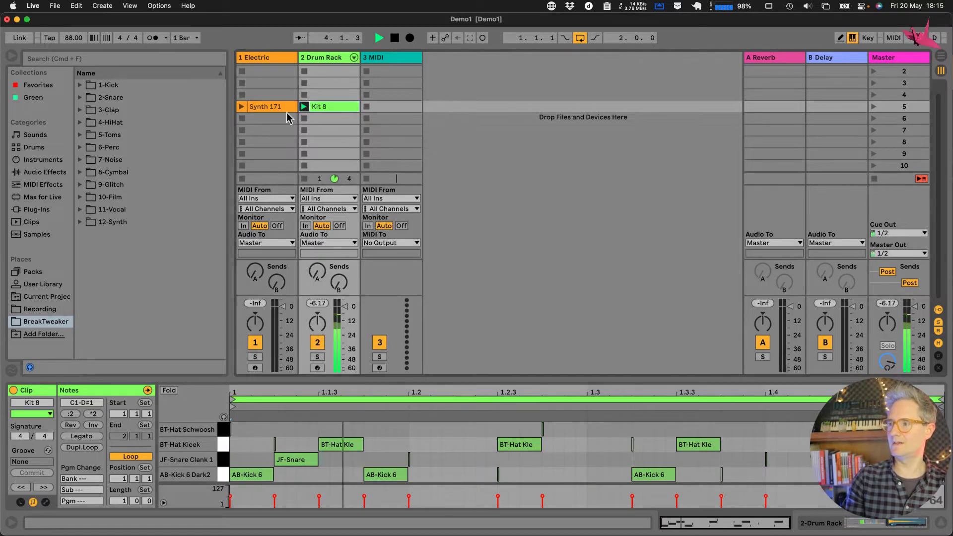
# Step: Audition Synth 171, then create an empty clip on the third MIDI track in draw mode
pyautogui.click(243, 107)
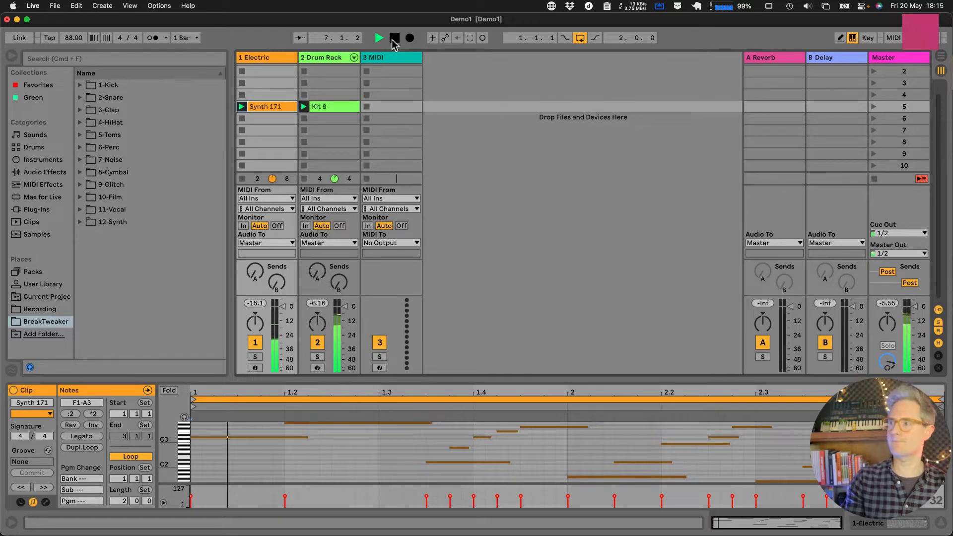
pyautogui.click(394, 39)
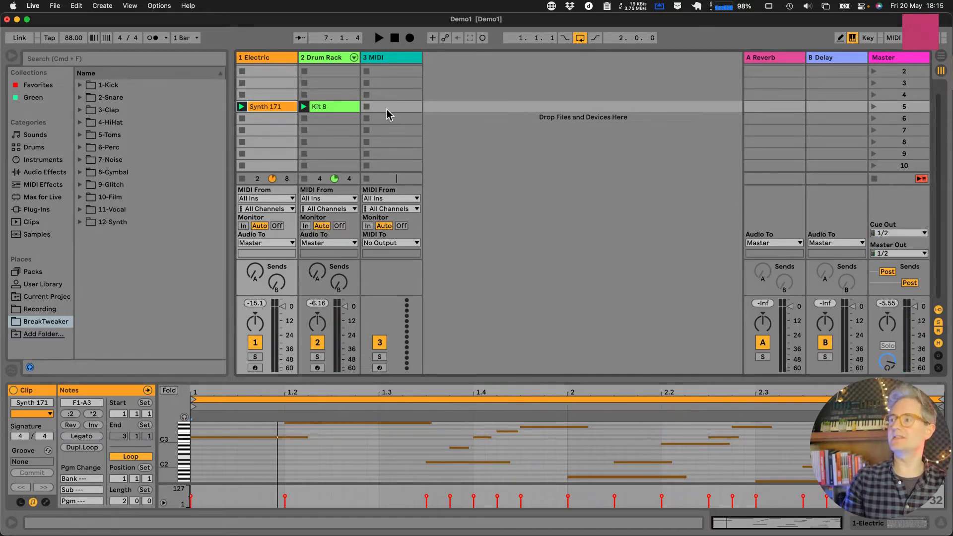
pyautogui.doubleClick(386, 109)
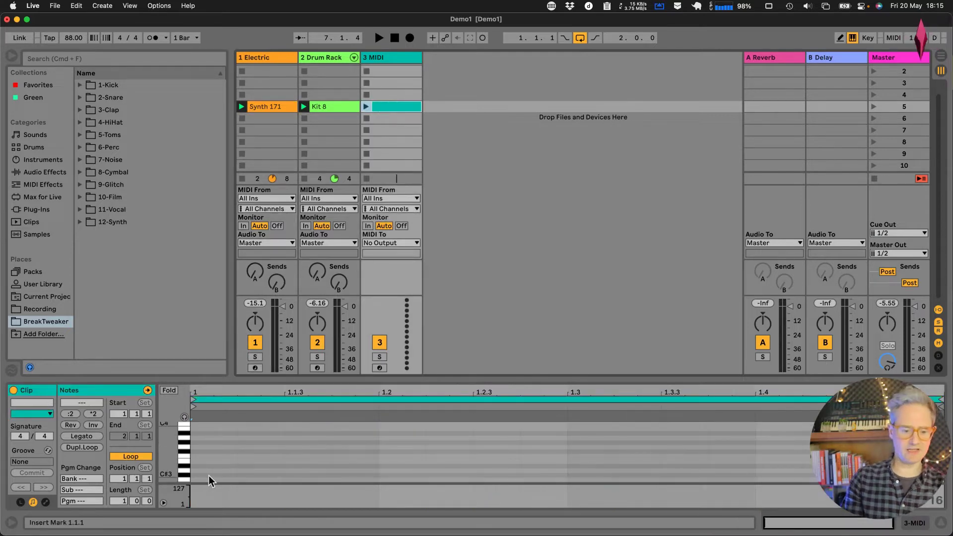
pyautogui.press('b')
# Step: Load the Analog instrument onto the third track and arm it for recording
pyautogui.click(914, 524)
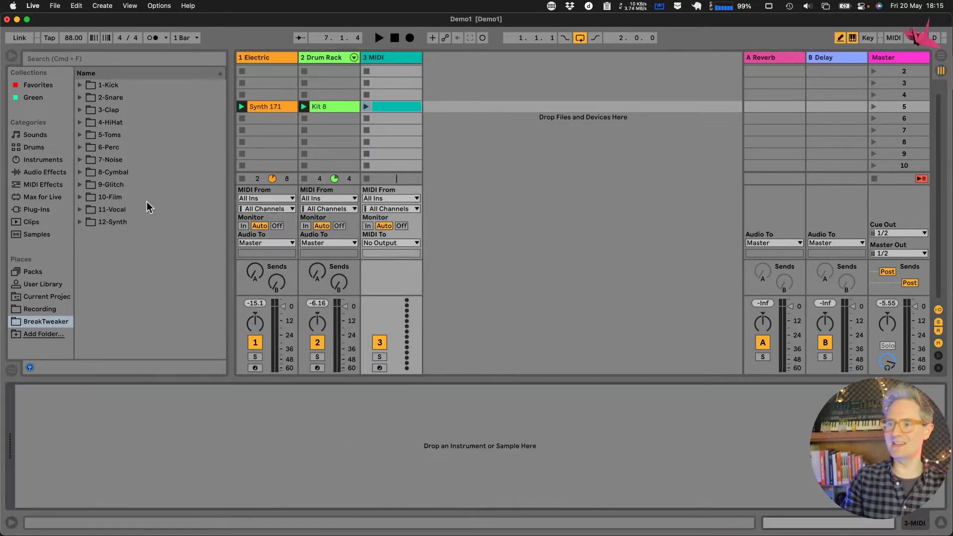
pyautogui.click(40, 159)
pyautogui.moveTo(109, 85)
pyautogui.mouseDown()
pyautogui.moveTo(327, 409)
pyautogui.moveTo(295, 427)
pyautogui.mouseUp()
pyautogui.click(380, 368)
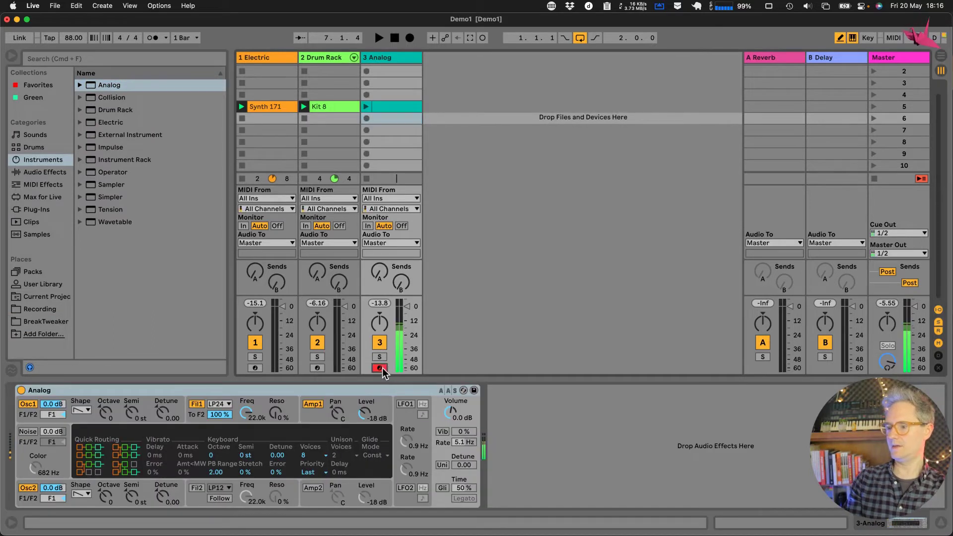
# Step: Record the new 3-Analog 1 clip on the Analog track, then stop playback
pyautogui.click(377, 38)
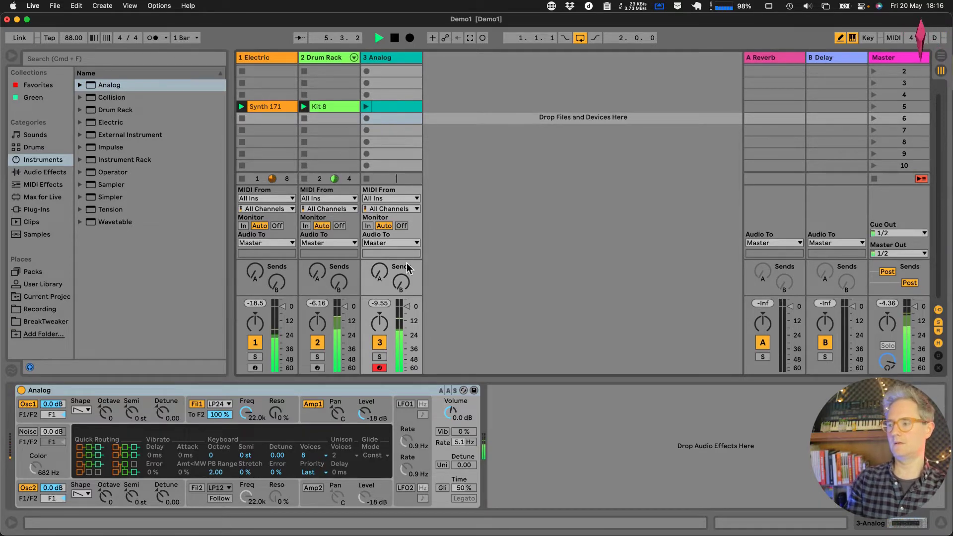
pyautogui.click(366, 118)
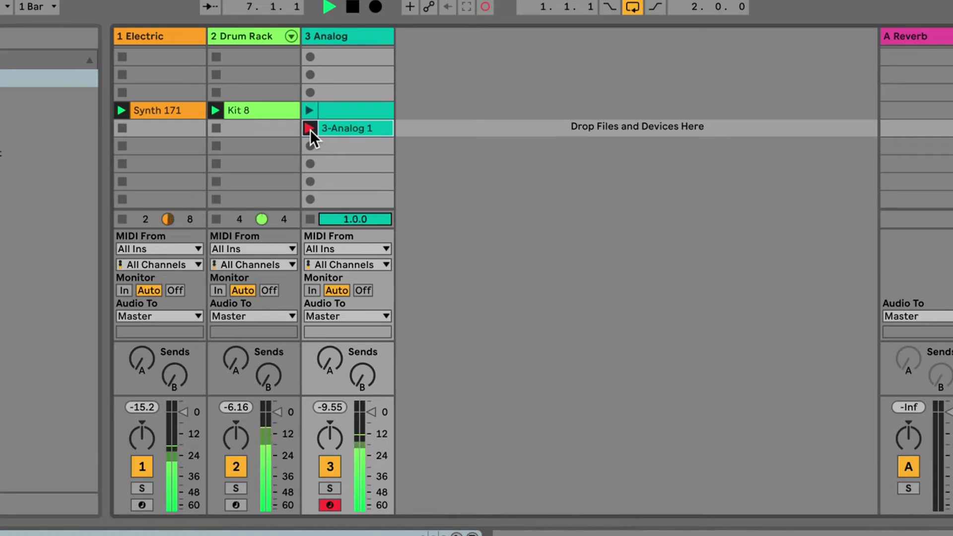
pyautogui.click(310, 130)
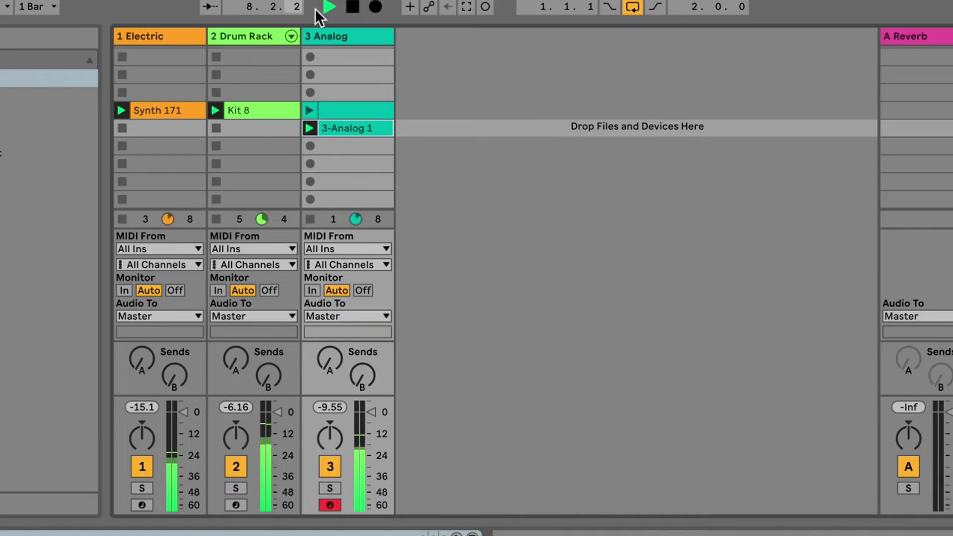
pyautogui.click(353, 6)
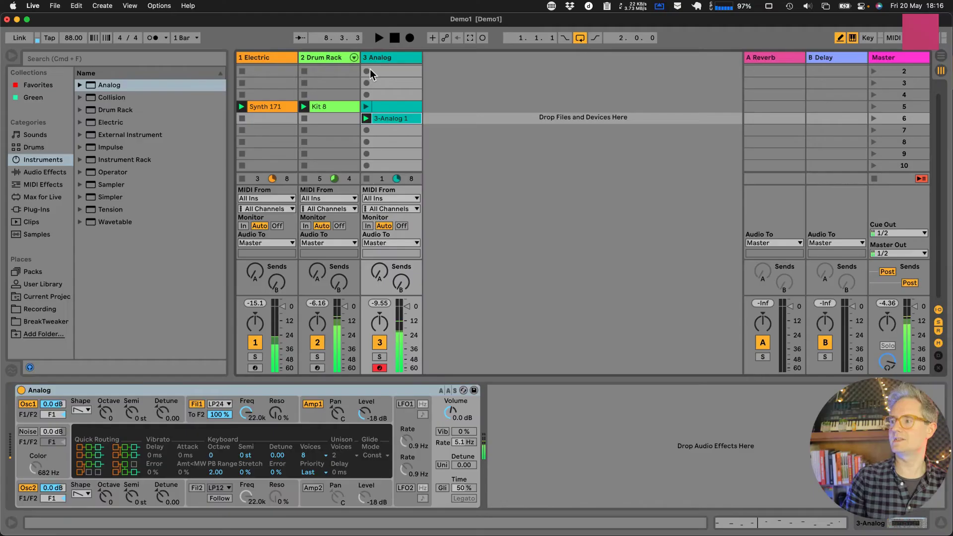
# Step: Export the 3-Analog 1 clip as a MIDI file saved to the Desktop
pyautogui.rightClick(385, 121)
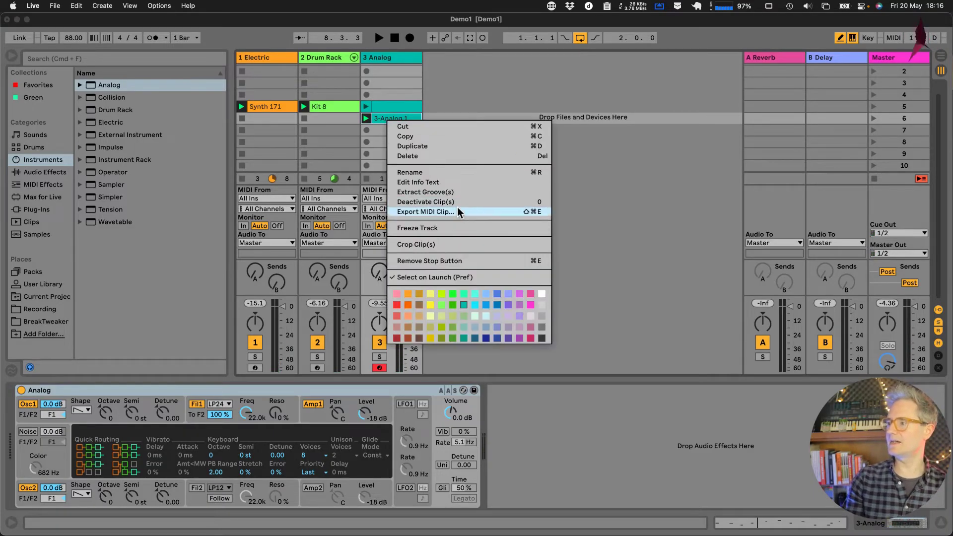
pyautogui.click(425, 212)
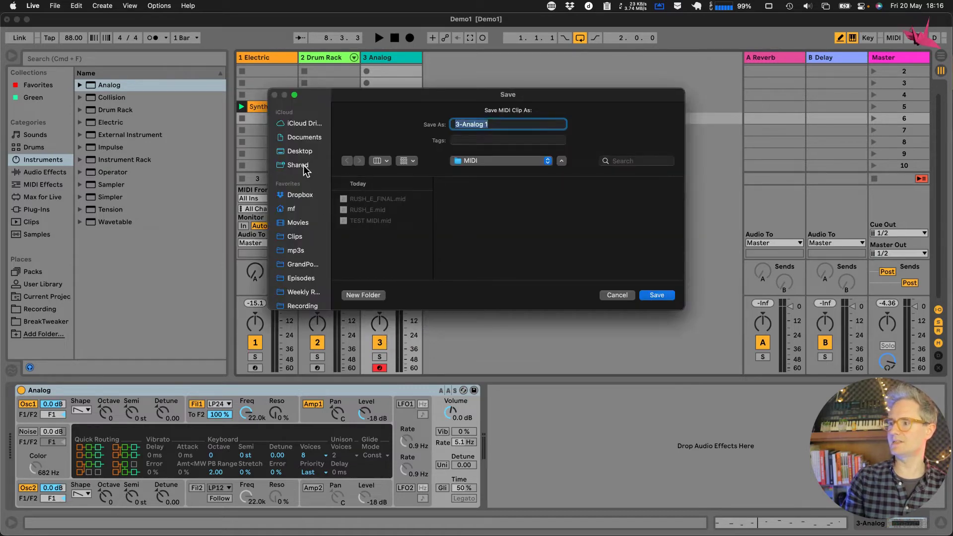
pyautogui.click(300, 151)
pyautogui.click(657, 296)
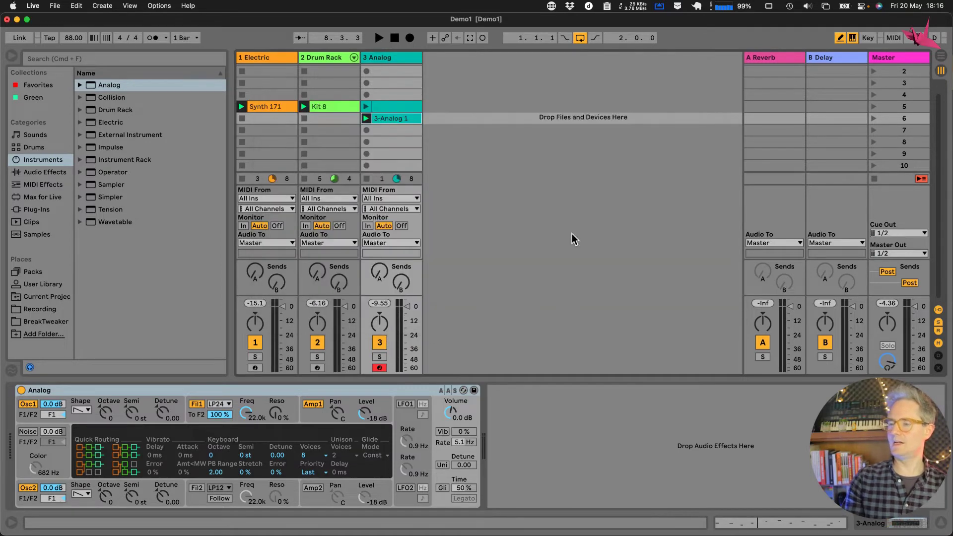
pyautogui.press('super+Tab')
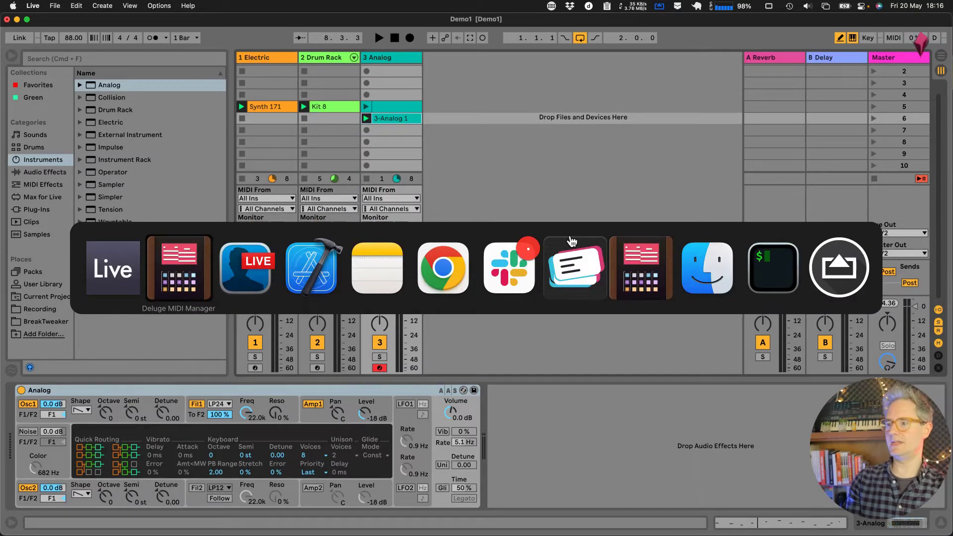
# Step: Drop 3-Analog 1.mid into ademo.XML as Midi 0, then eject the Deluge storage
pyautogui.press('F11')
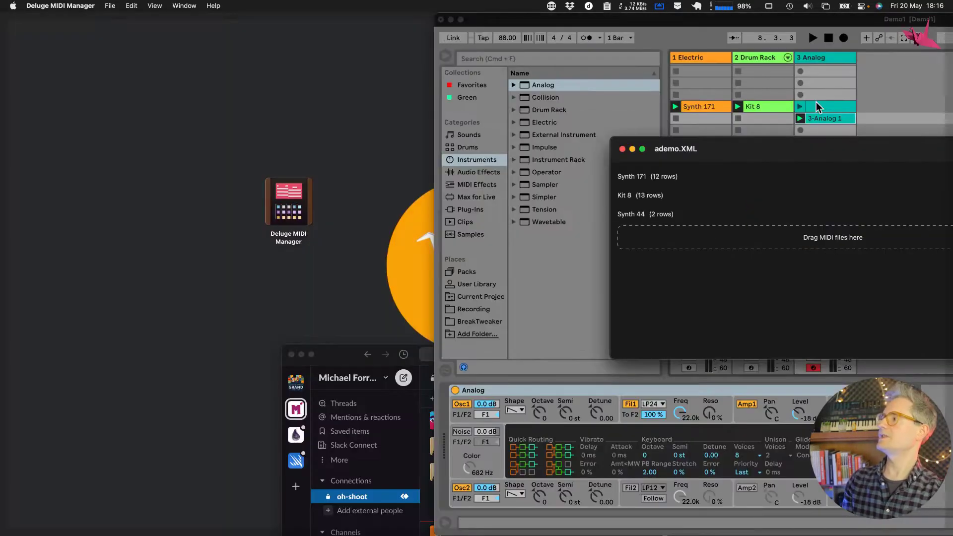
pyautogui.moveTo(914, 47); pyautogui.dragTo(525, 261)
pyautogui.press('F11')
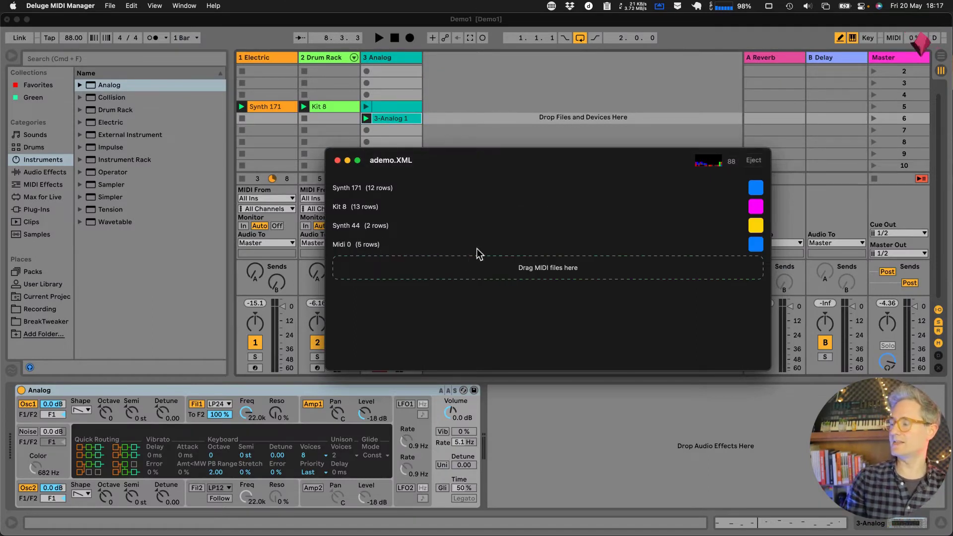
pyautogui.click(754, 166)
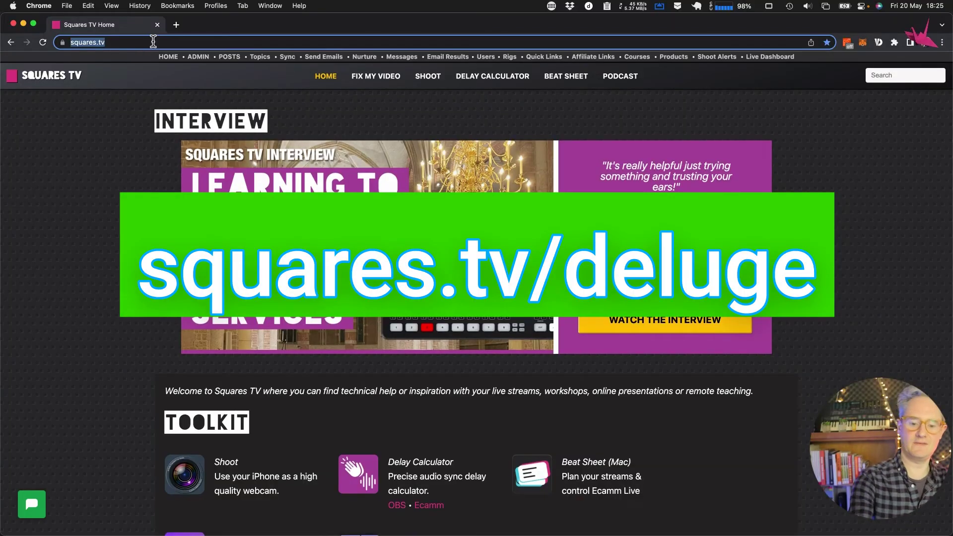
# Step: Go to squares.tv/deluge, follow the MIDI import post to the product page, and download the demo
pyautogui.press('Right')
pyautogui.write('delug')
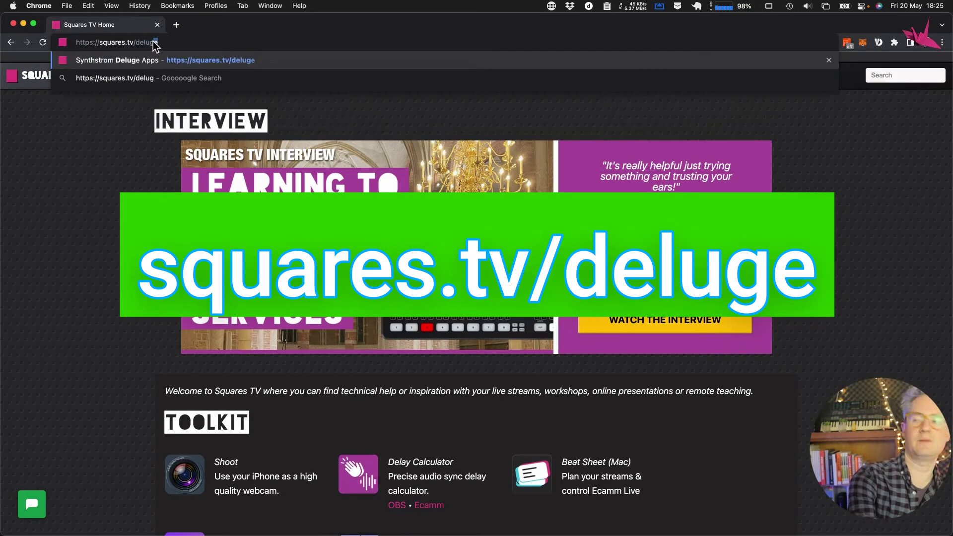
pyautogui.press('Return')
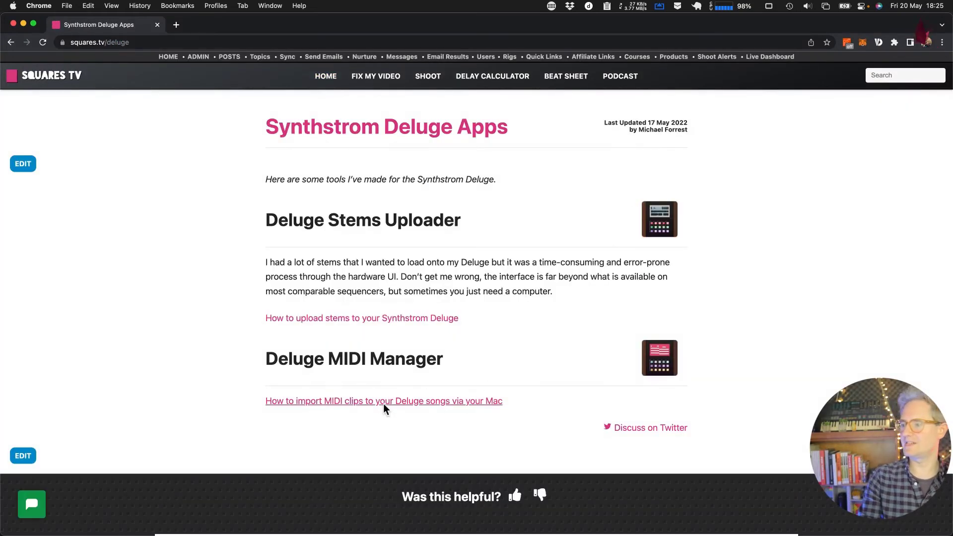
pyautogui.click(384, 403)
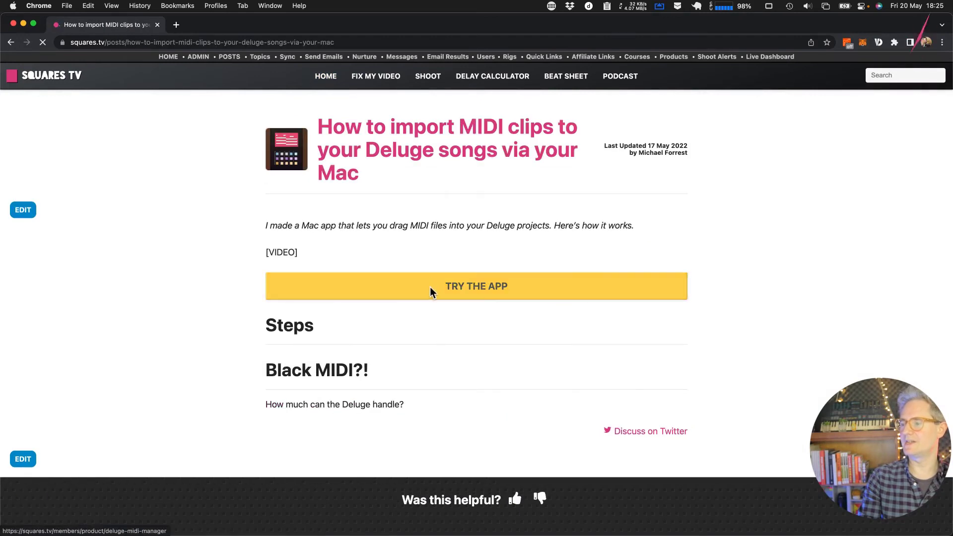
pyautogui.click(469, 287)
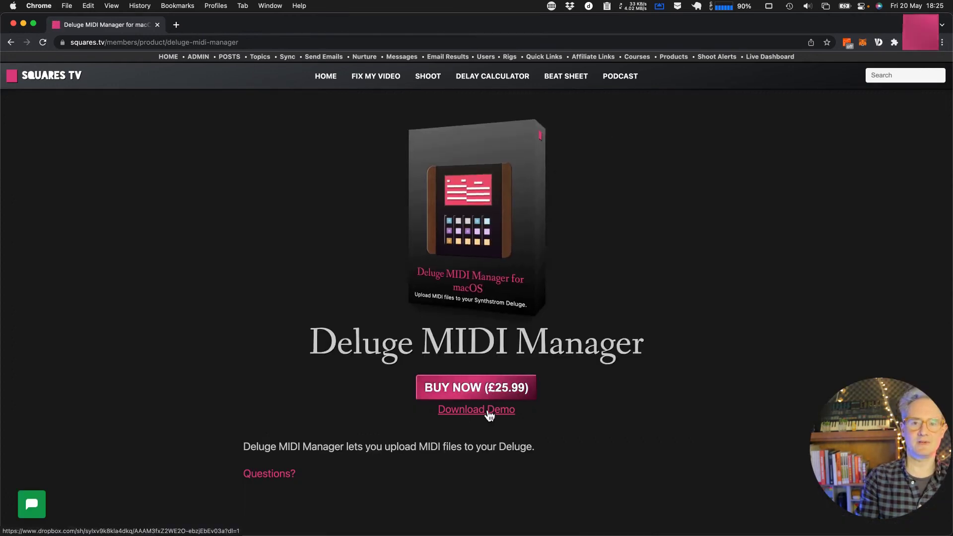
pyautogui.click(489, 414)
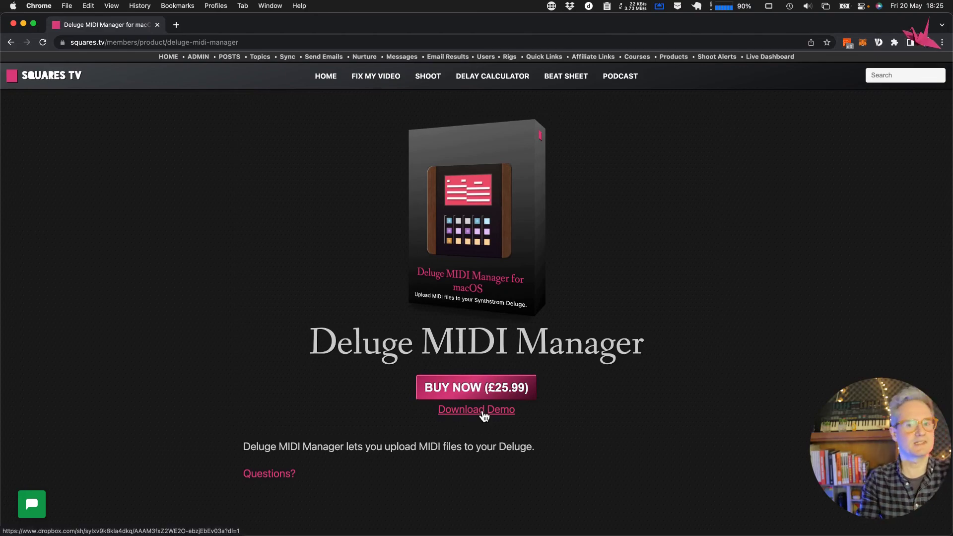